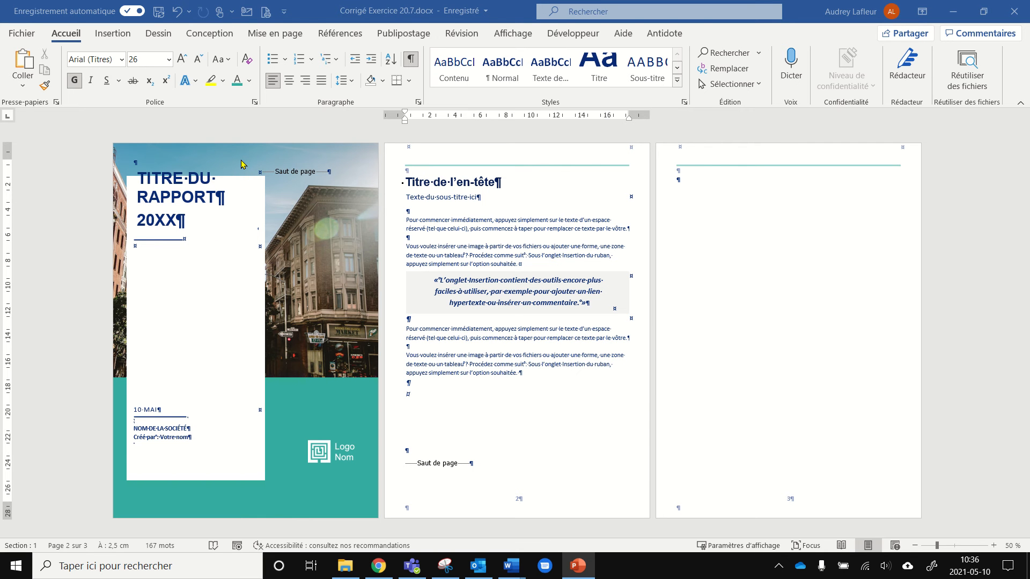
# Enable different odd and even pages for the headers and footers, and delete the table in the odd-page header
pyautogui.doubleClick(468, 152)
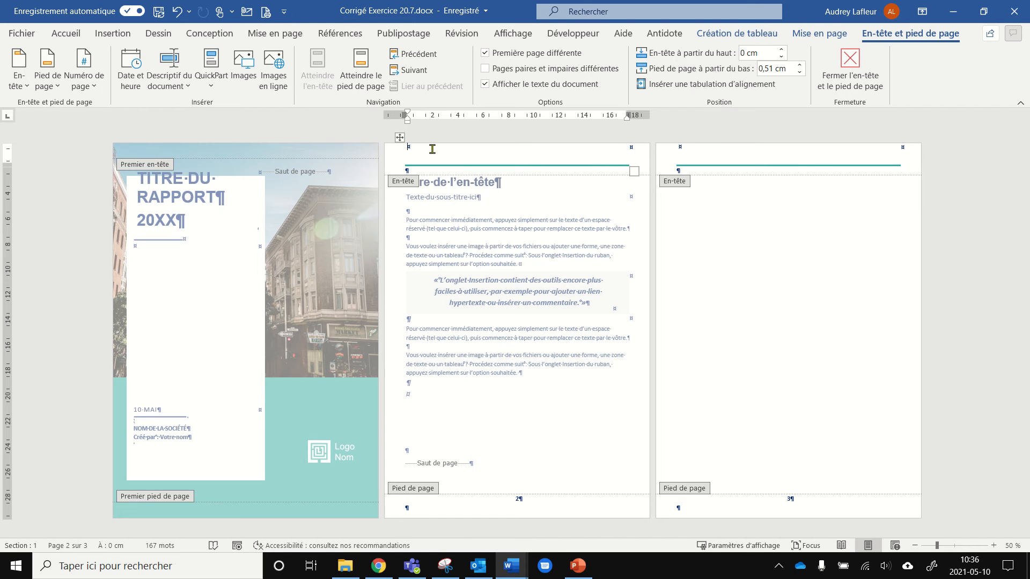
pyautogui.click(486, 69)
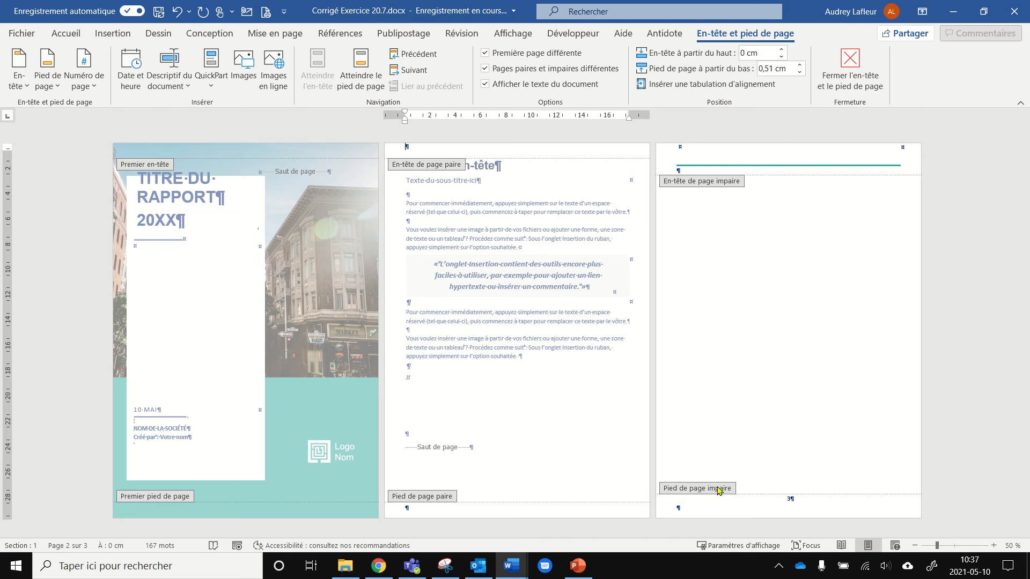
pyautogui.moveTo(677, 159)
pyautogui.click(671, 138)
pyautogui.click(881, 119)
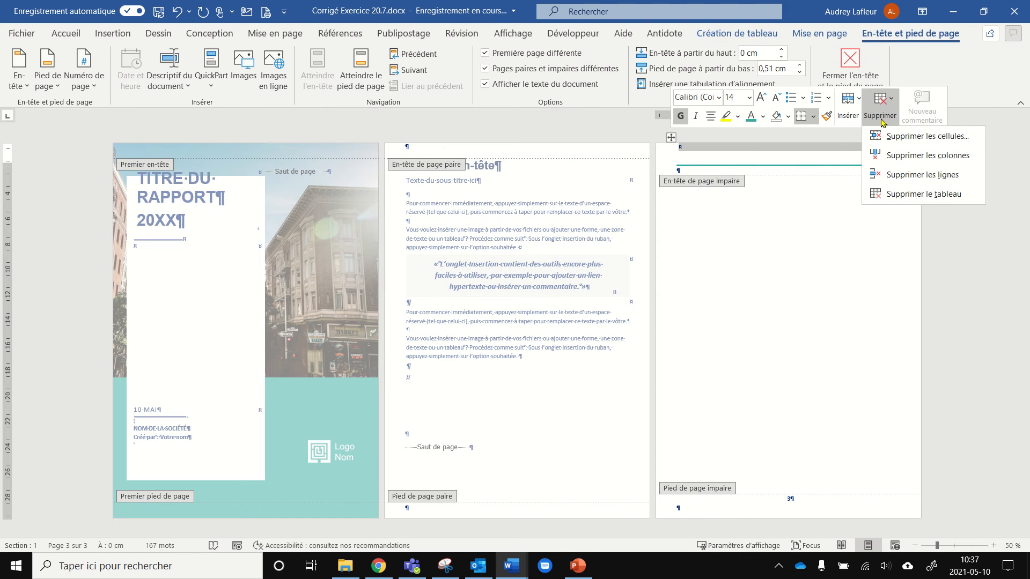
pyautogui.click(919, 194)
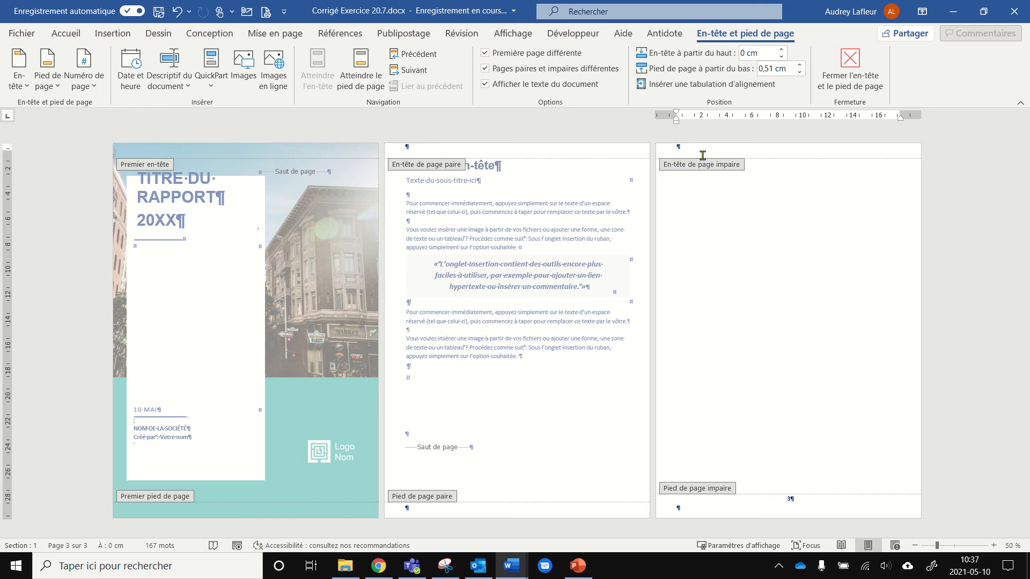
# Set the header distance from the top to 1,5 cm, working from the even-page header
pyautogui.click(405, 148)
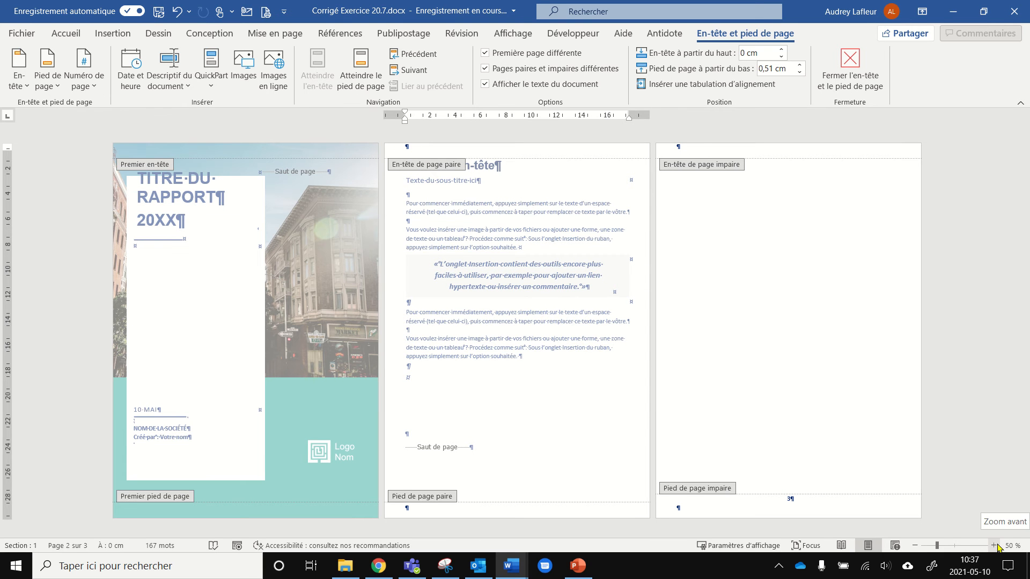
pyautogui.click(996, 545)
pyautogui.click(996, 545)
pyautogui.click(996, 545)
pyautogui.click(996, 545)
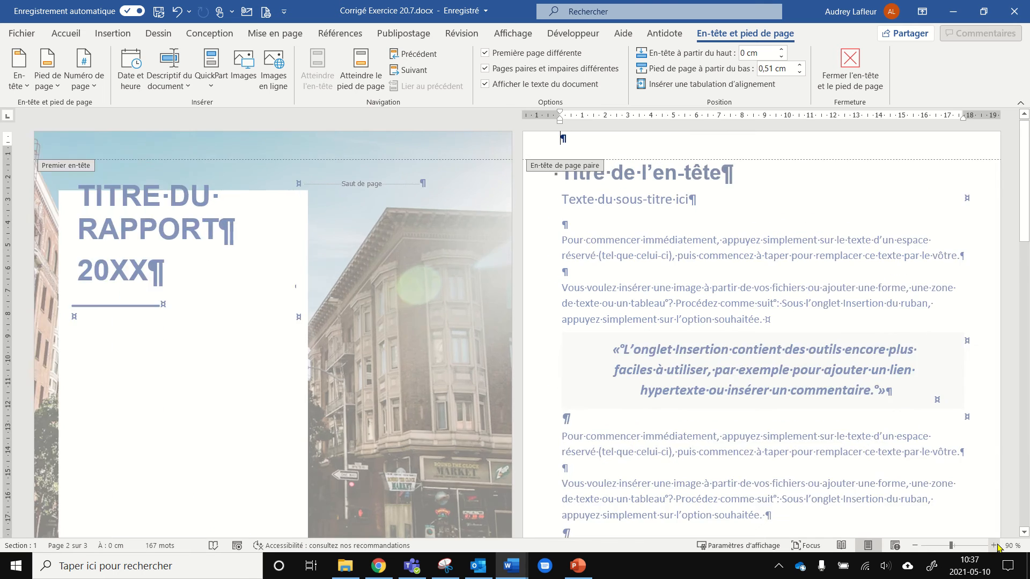
pyautogui.click(996, 545)
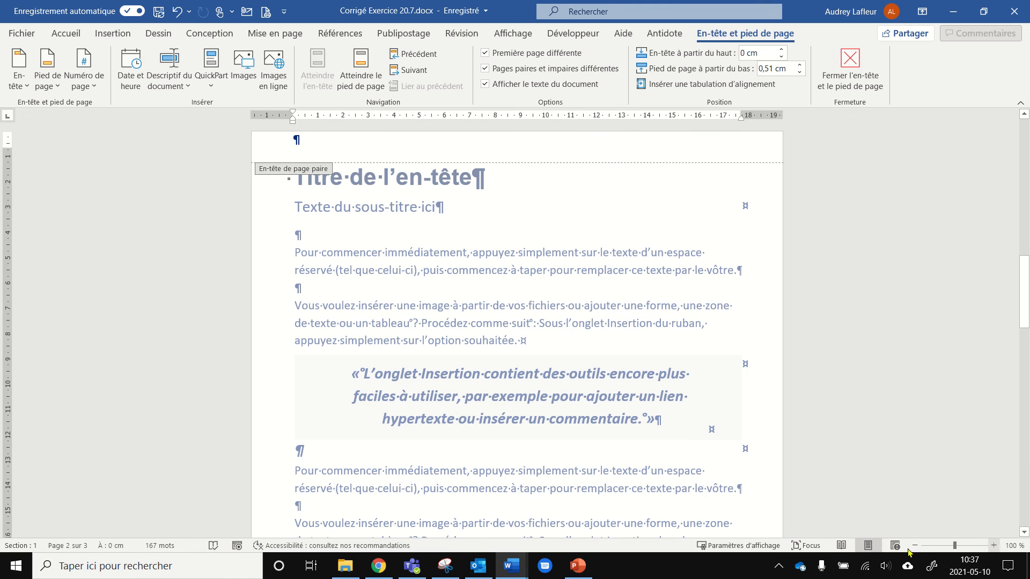
pyautogui.click(993, 545)
pyautogui.click(994, 545)
pyautogui.click(993, 544)
pyautogui.scroll(2, 319, 205)
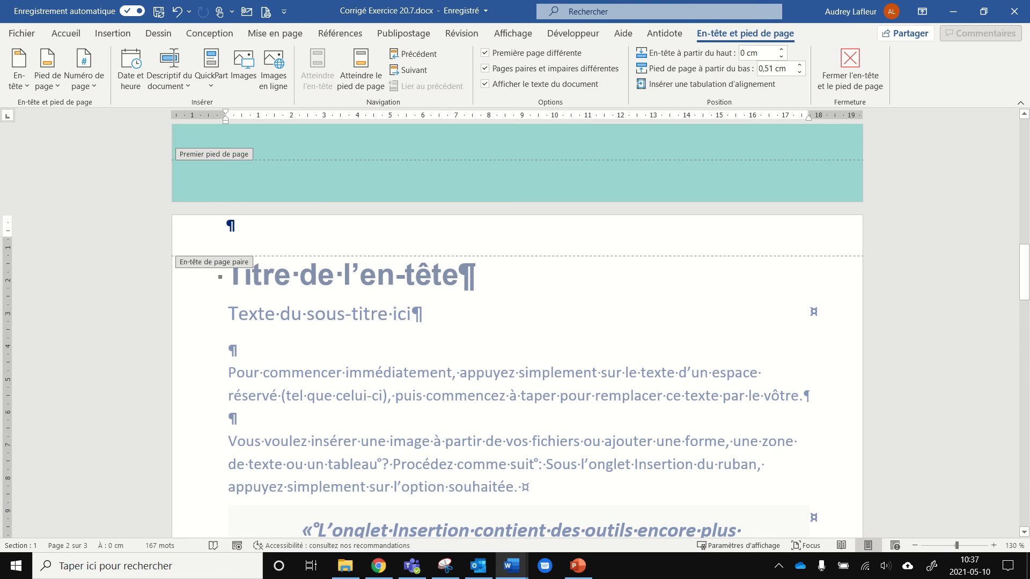
pyautogui.click(745, 52)
pyautogui.write('1,5')
pyautogui.press('Return')
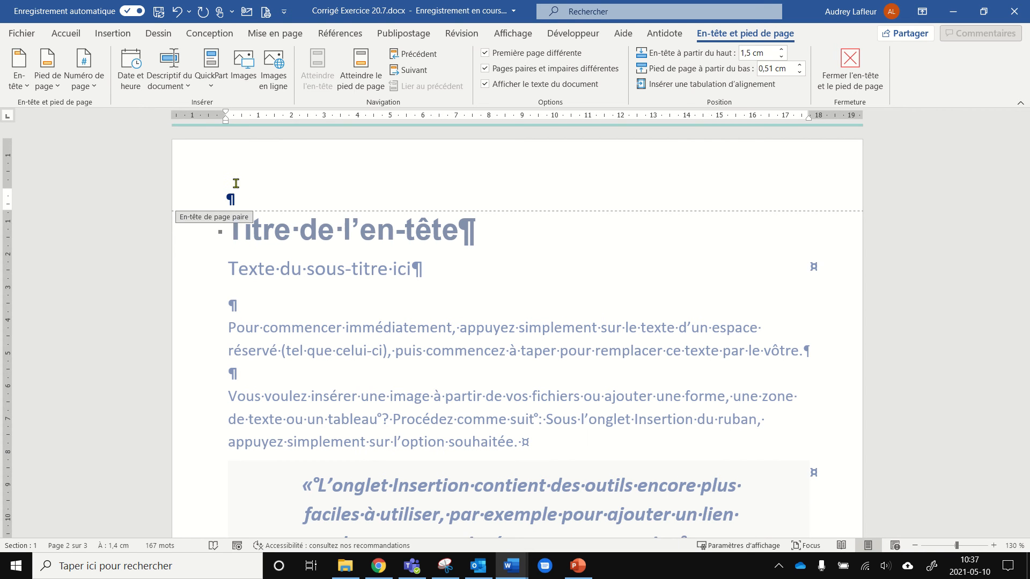
# Enter "Rapport" in the even-page header, centred, in teal Cavolini at size 16
pyautogui.click(65, 33)
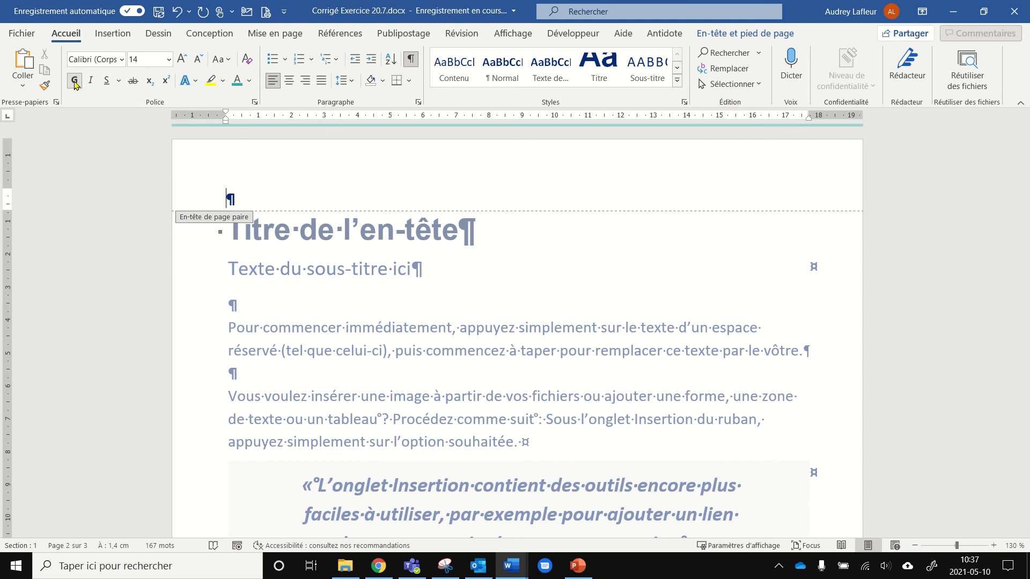
pyautogui.click(122, 59)
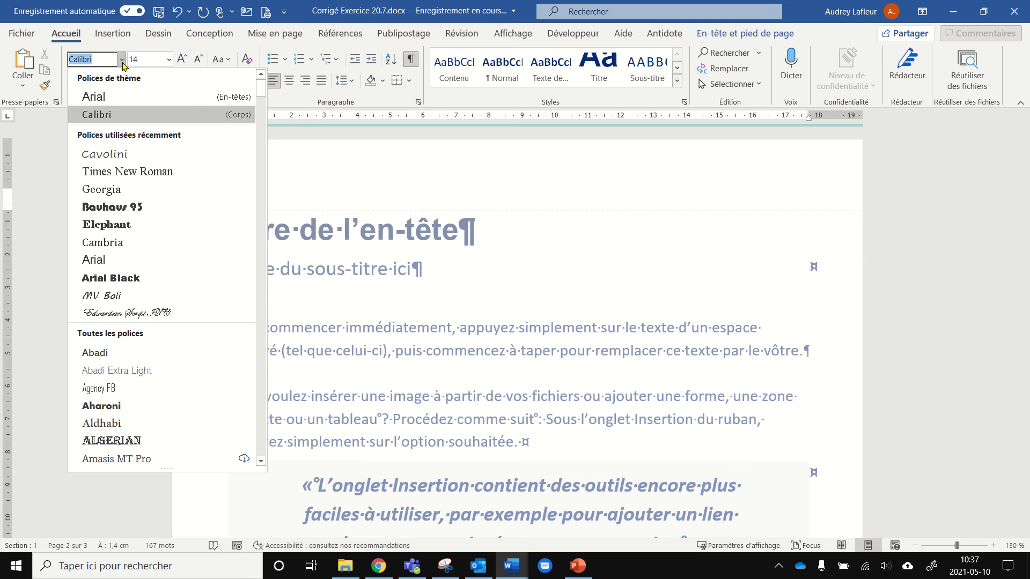
pyautogui.click(102, 154)
pyautogui.click(181, 58)
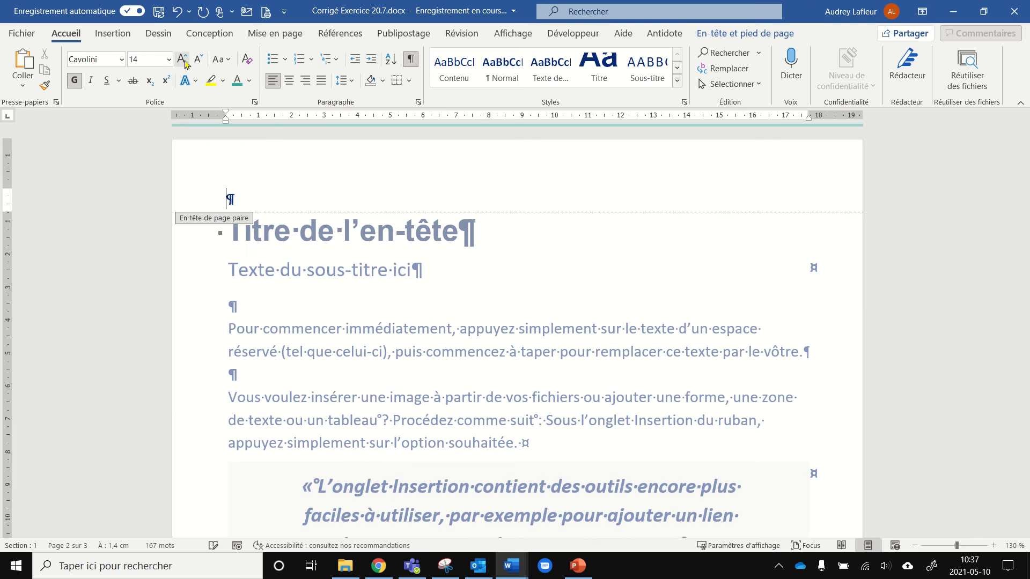
pyautogui.click(249, 80)
pyautogui.click(332, 136)
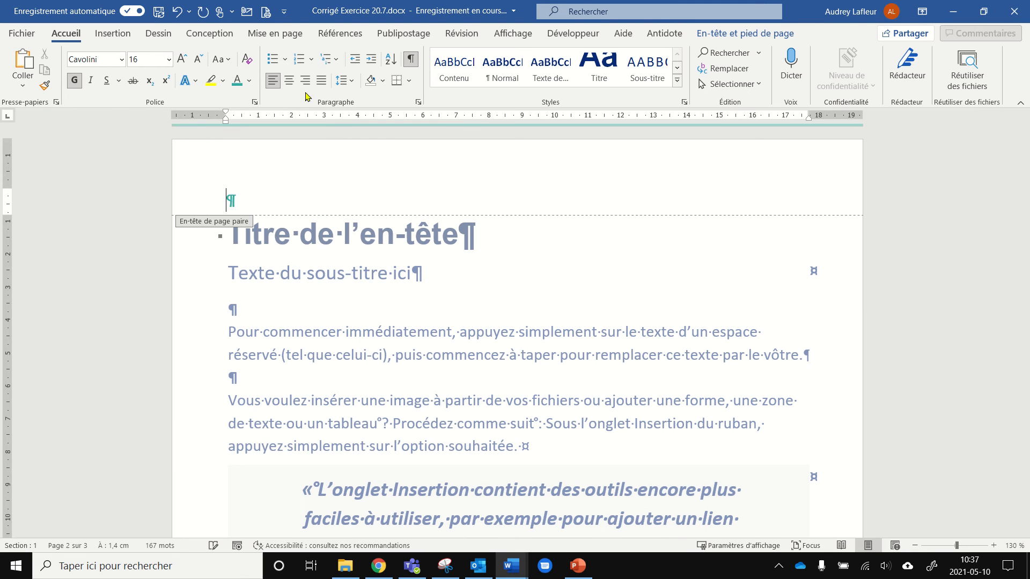
pyautogui.click(289, 80)
pyautogui.write('Rapport')
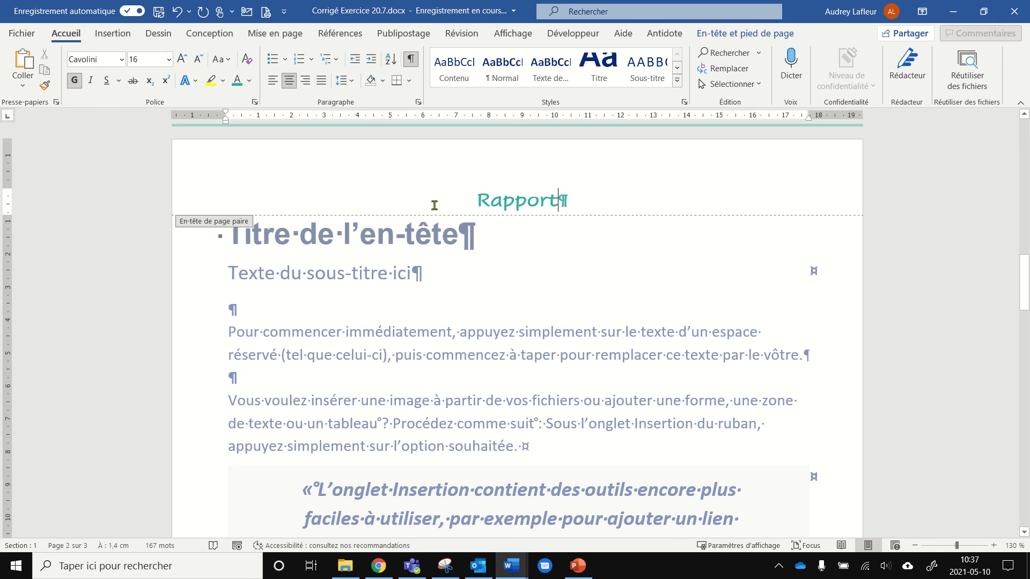
# Add a teal 4 ½ pt bottom border to the "Rapport" paragraph in the even-page header
pyautogui.click(409, 80)
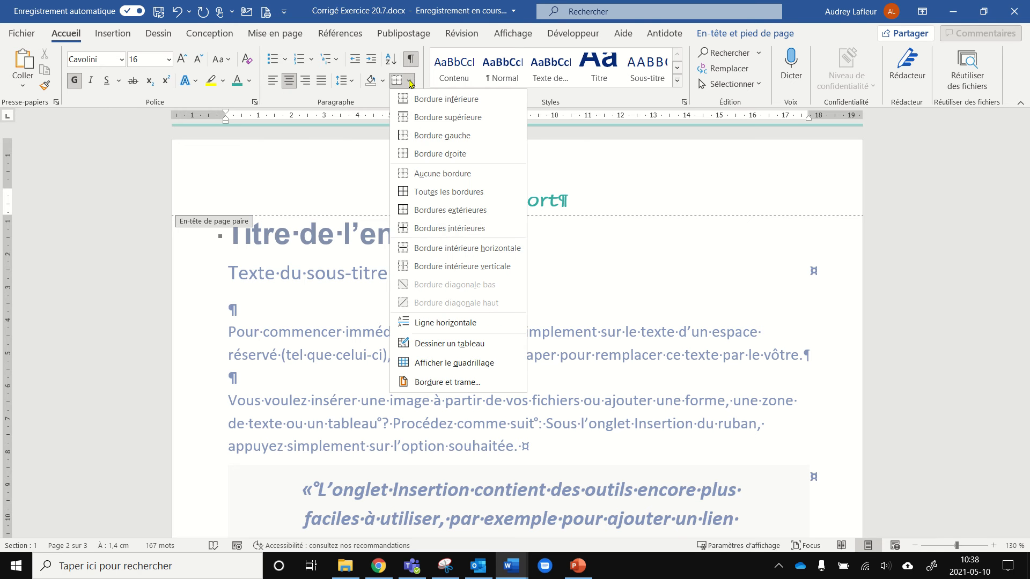
pyautogui.click(464, 382)
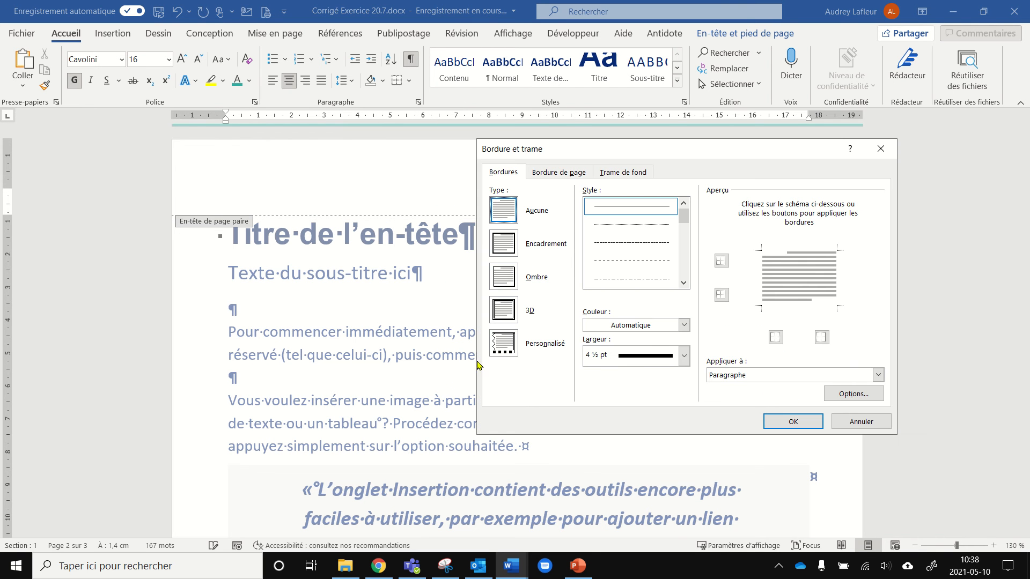
pyautogui.click(684, 325)
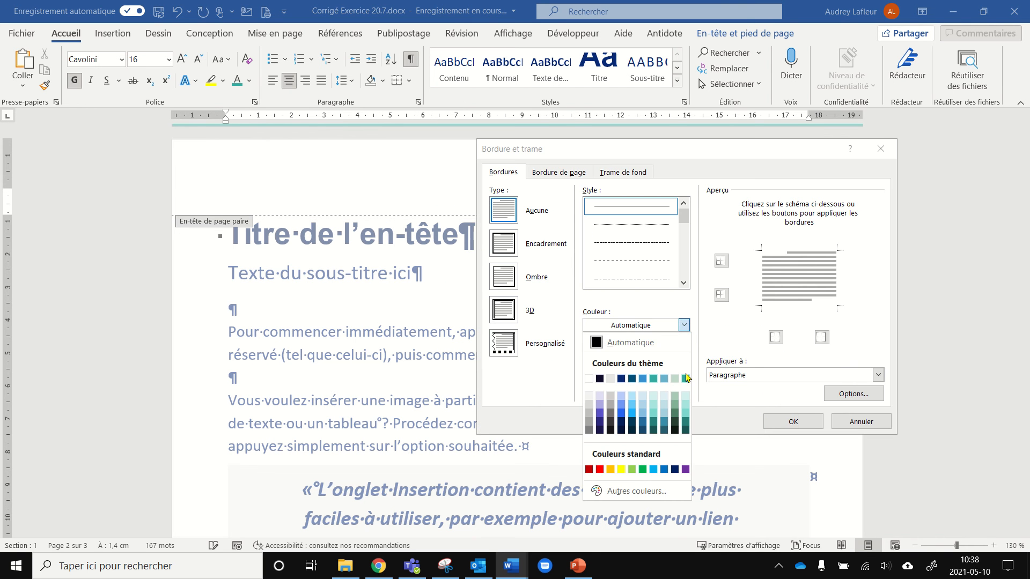
pyautogui.click(686, 379)
pyautogui.click(684, 355)
pyautogui.click(684, 355)
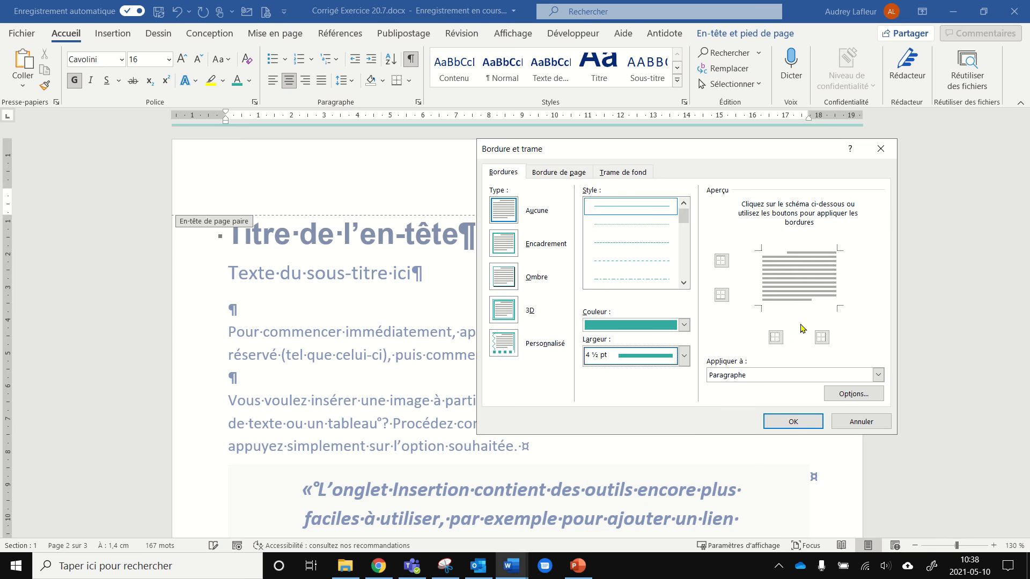
pyautogui.click(793, 304)
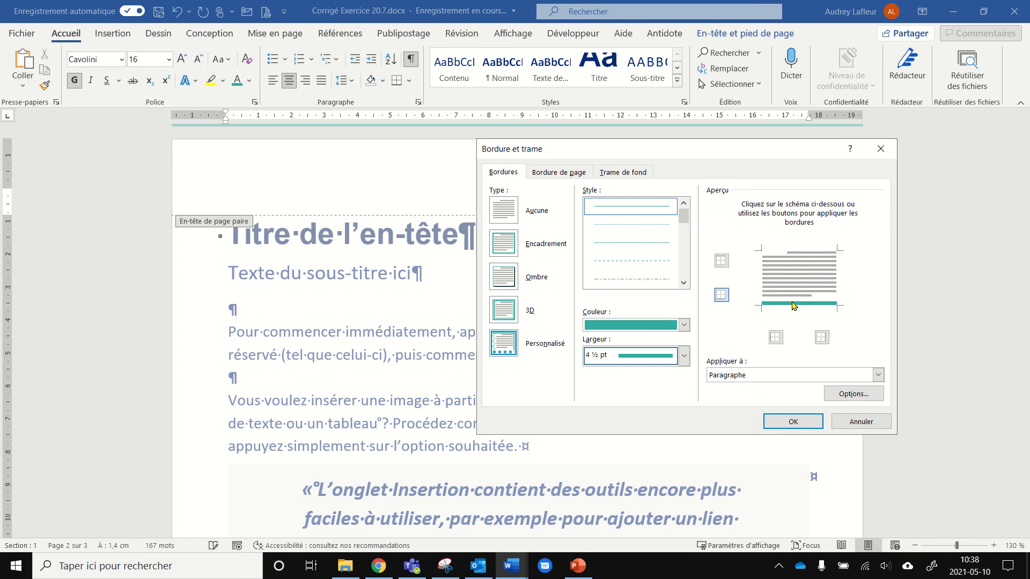
pyautogui.click(792, 421)
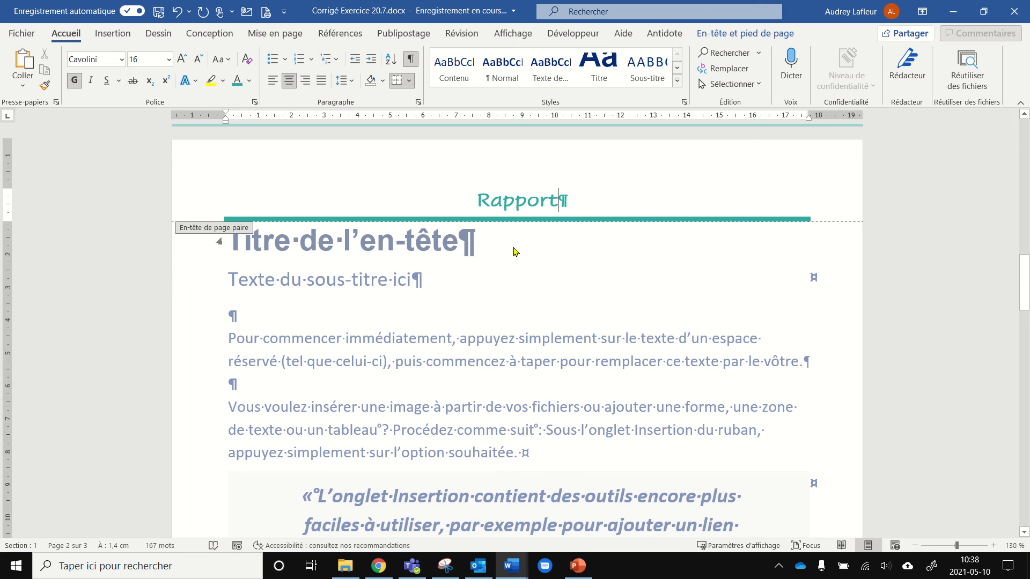
# Delete the existing centred page number from the odd-page footer on page 3
pyautogui.scroll(-10, 513, 252)
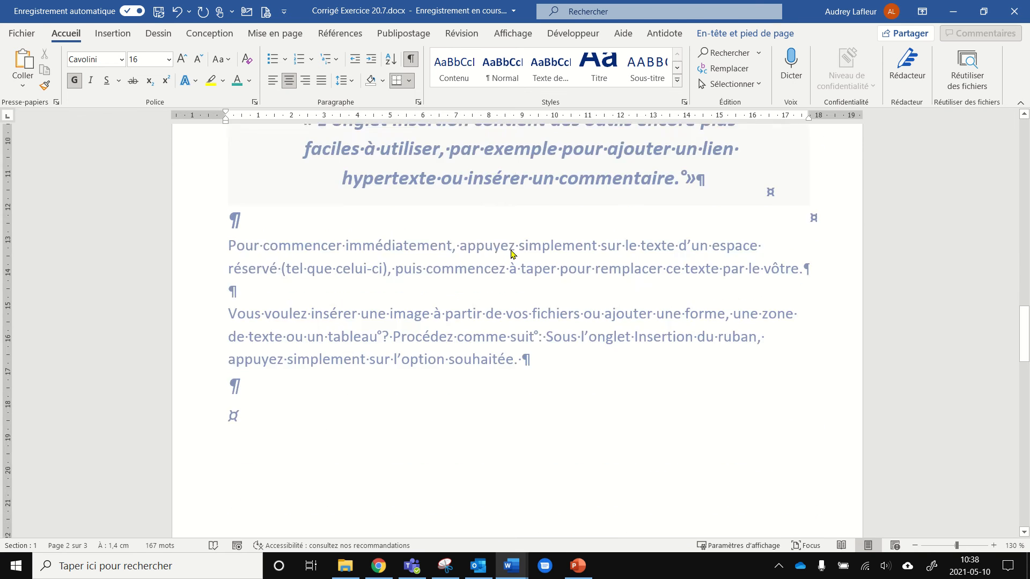
pyautogui.scroll(-3, 511, 252)
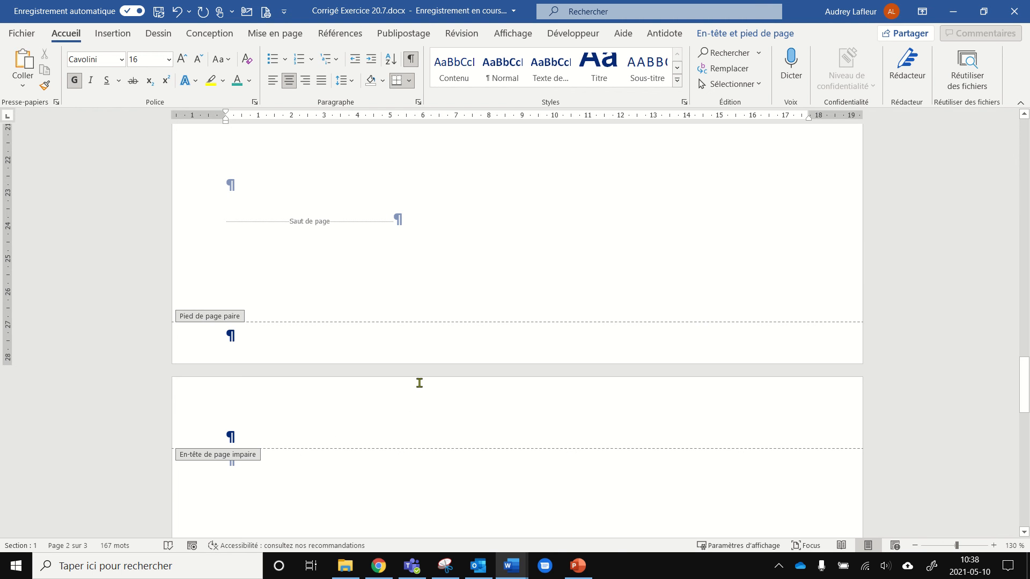
pyautogui.scroll(10, 384, 416)
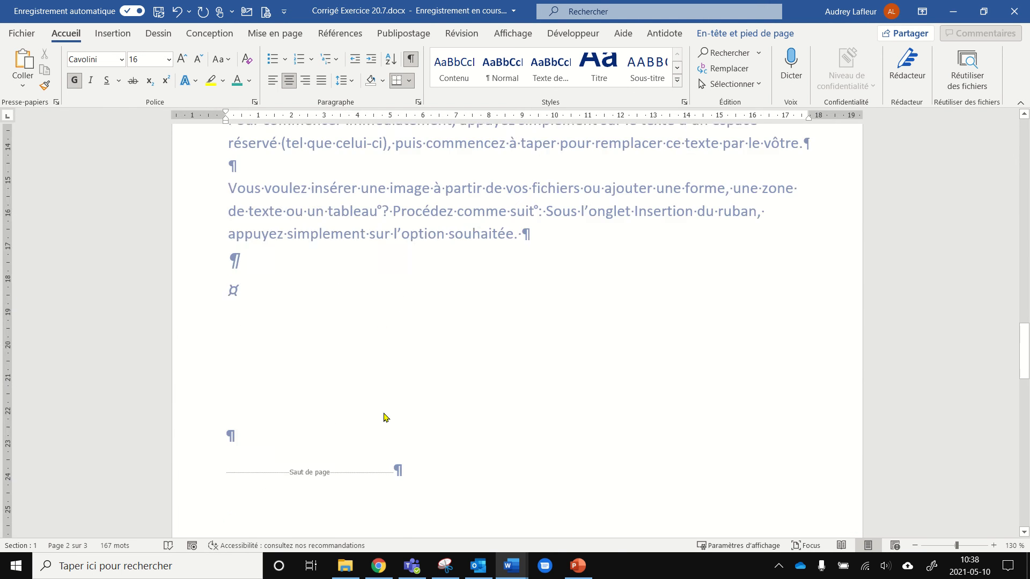
pyautogui.scroll(6, 384, 416)
pyautogui.click(563, 397)
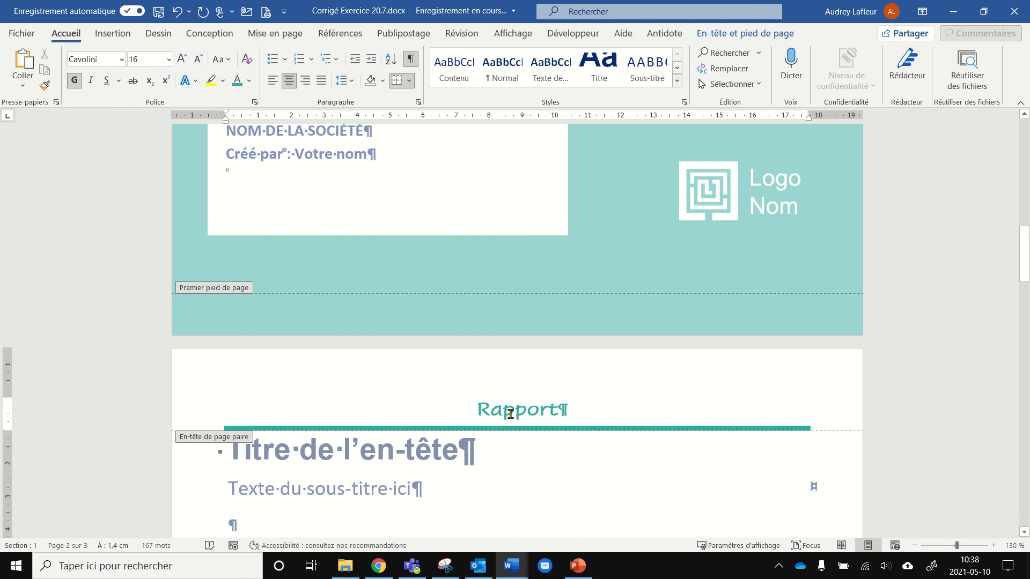
pyautogui.scroll(-15, 508, 415)
pyautogui.scroll(-15, 511, 419)
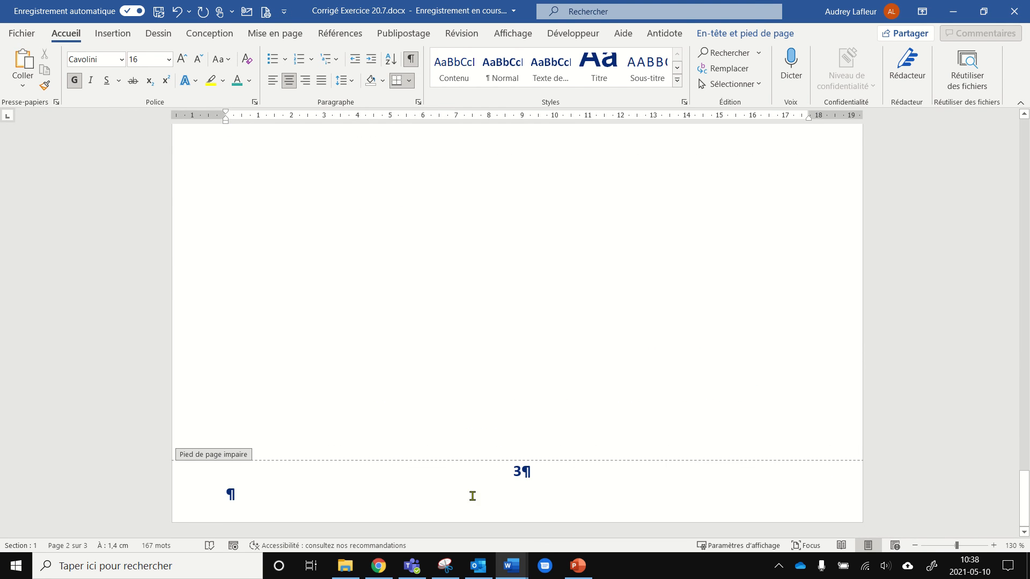
pyautogui.moveTo(505, 474); pyautogui.dragTo(531, 474)
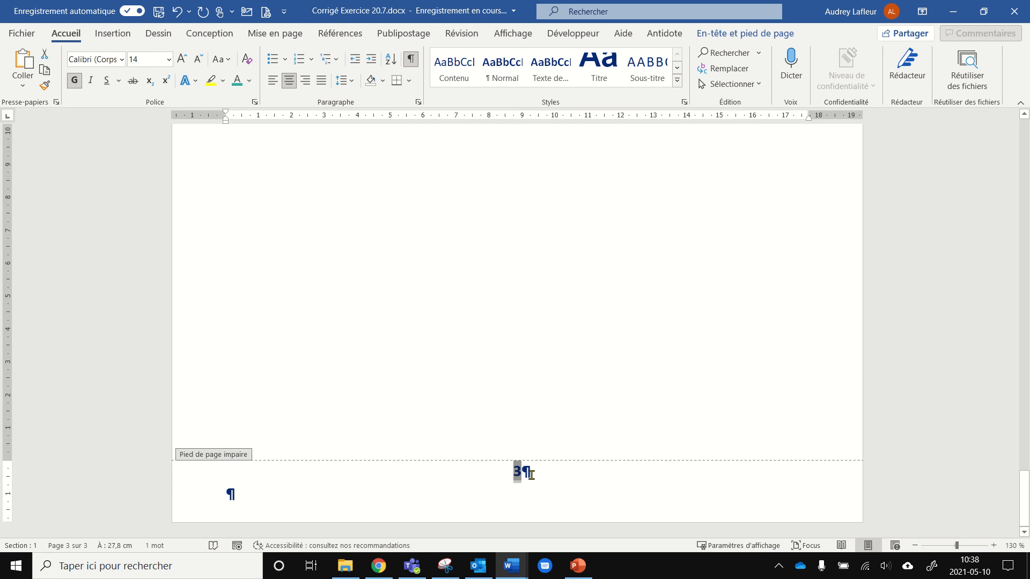
pyautogui.press('Delete')
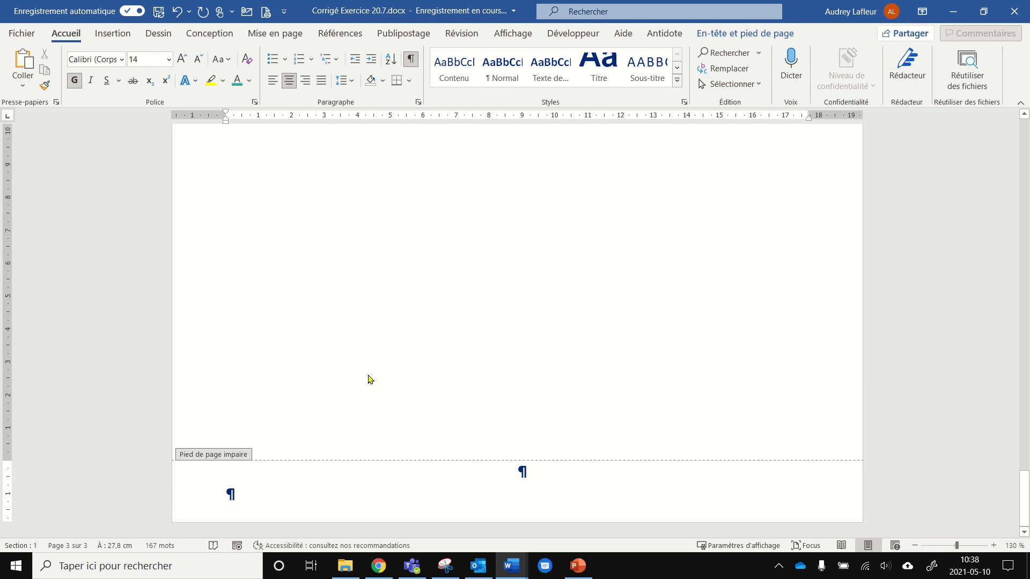
# Insert a bottom-of-page number in the "Angle replié" style in the odd-page footer
pyautogui.click(766, 31)
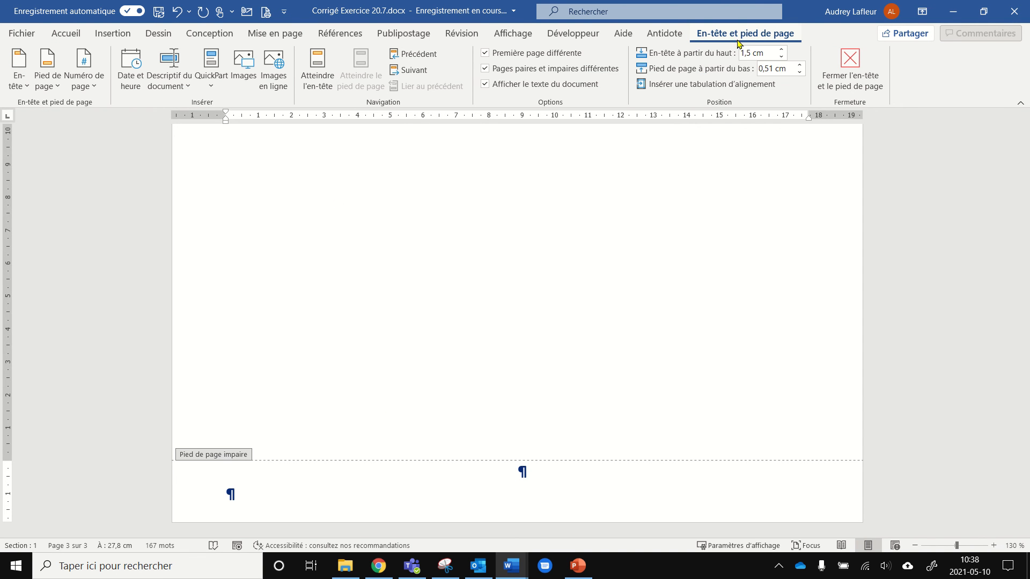
pyautogui.click(82, 85)
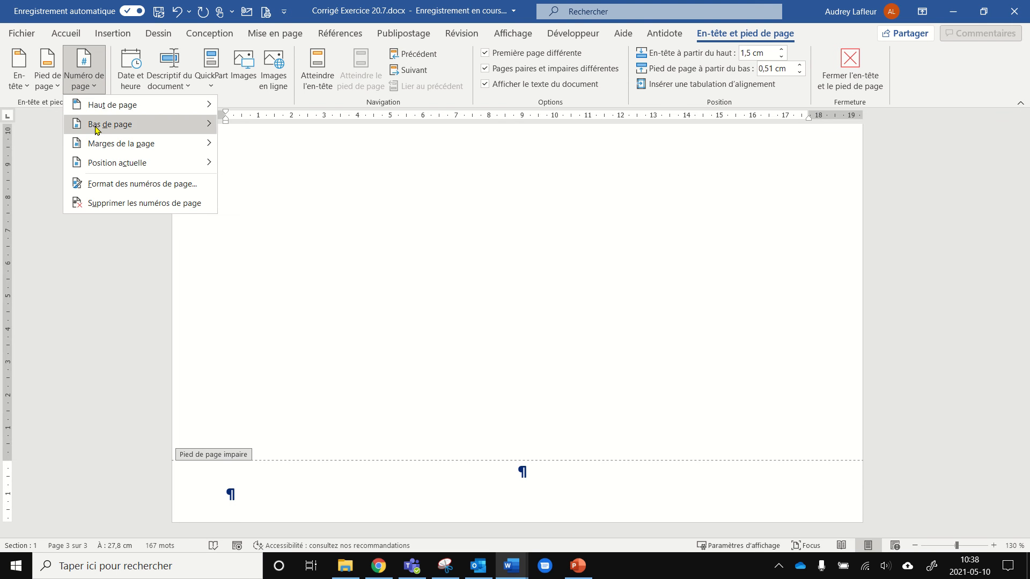
pyautogui.moveTo(96, 131)
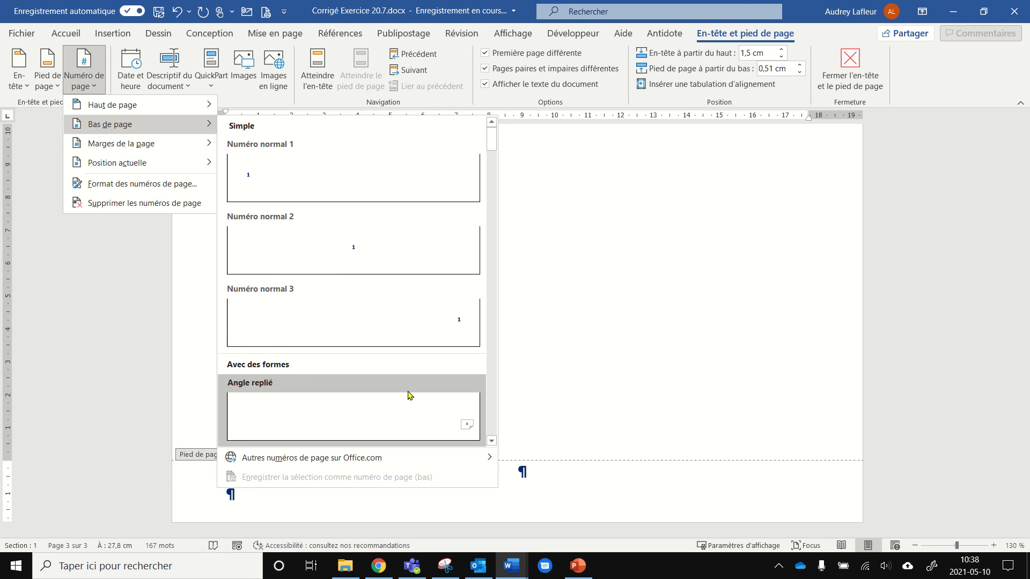
pyautogui.click(452, 425)
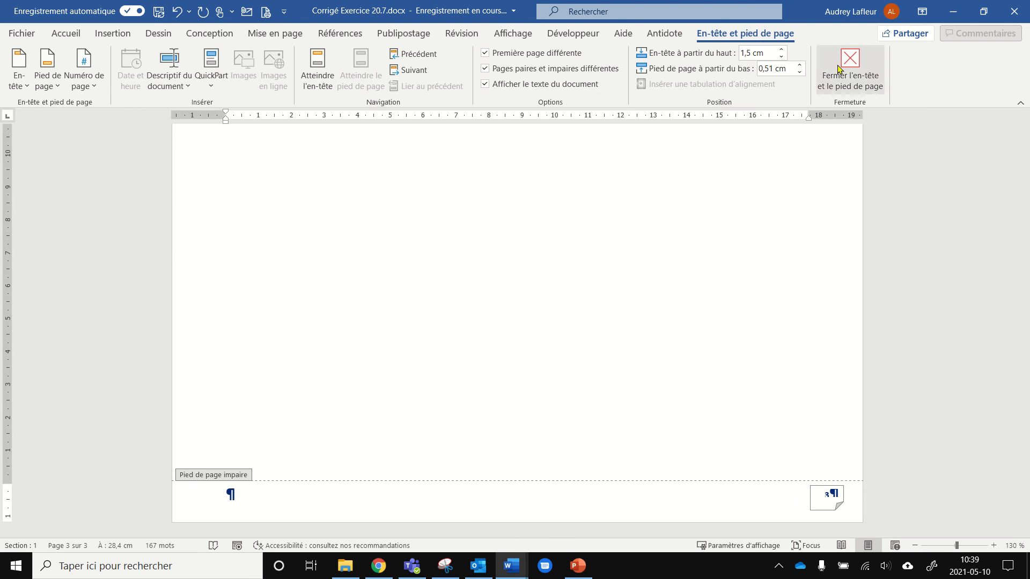
# Set the footer distance from the bottom to 1,2 cm and make the folded-corner page number shape slightly taller
pyautogui.click(801, 65)
pyautogui.click(801, 65)
pyautogui.click(801, 65)
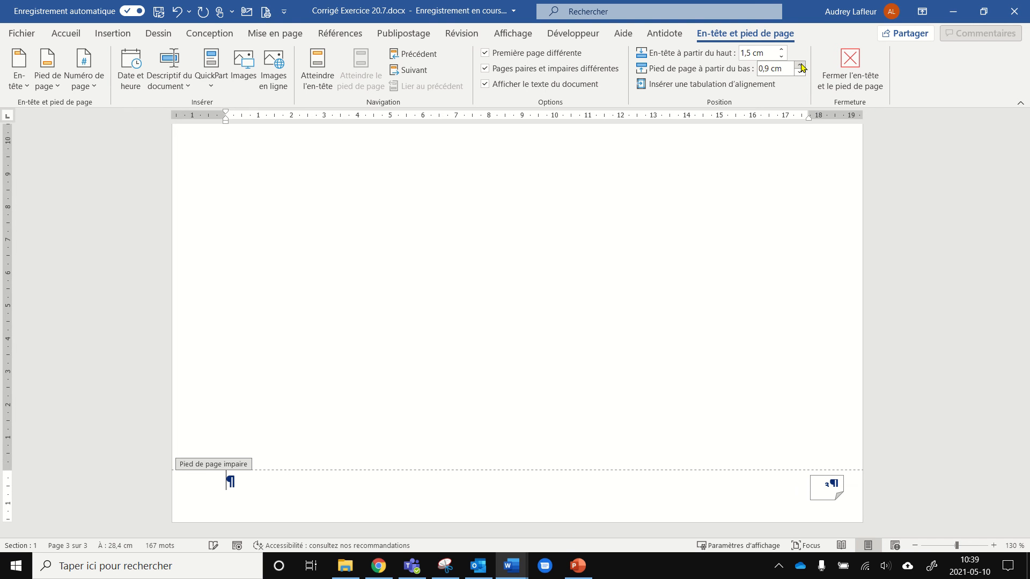
pyautogui.click(802, 64)
pyautogui.click(801, 65)
pyautogui.click(801, 65)
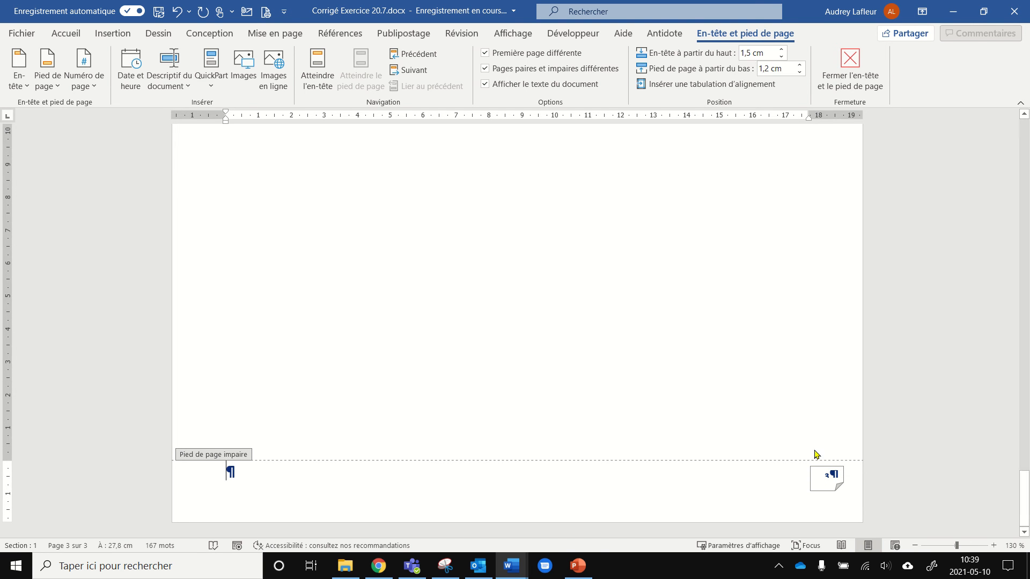
pyautogui.click(825, 474)
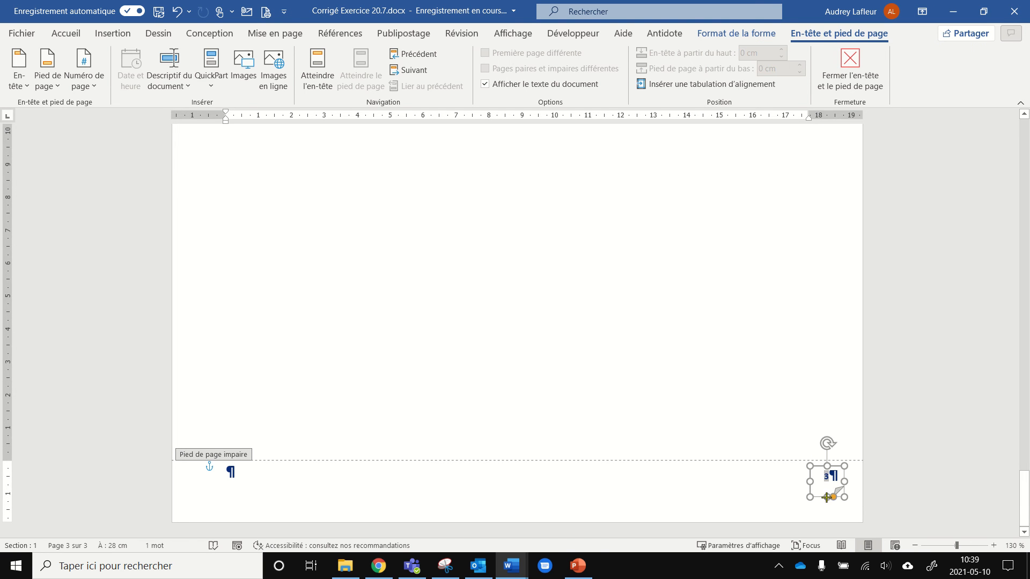
pyautogui.click(827, 499)
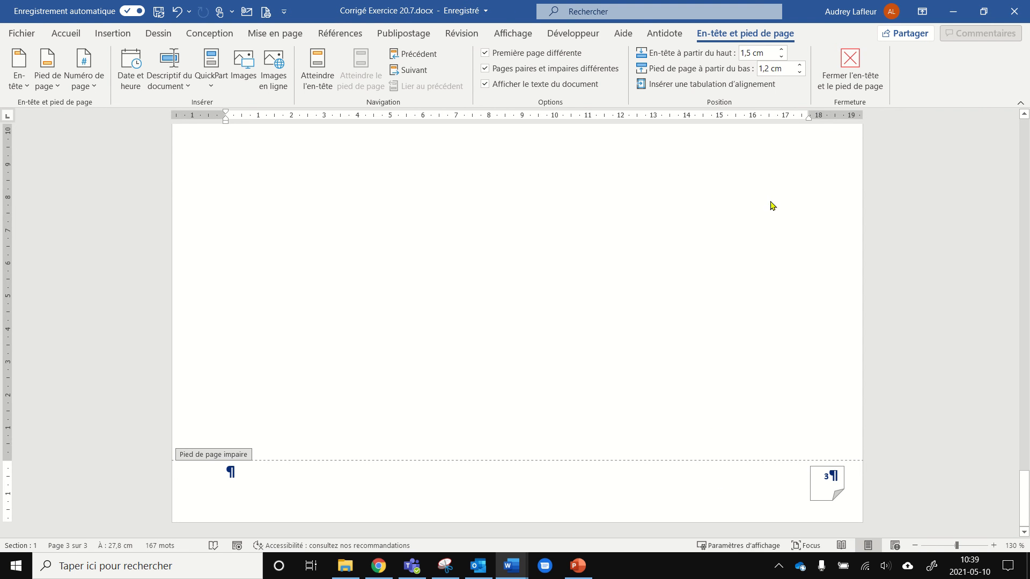
# Review the headers and footers across all three pages of the report
pyautogui.click(915, 545)
pyautogui.click(915, 546)
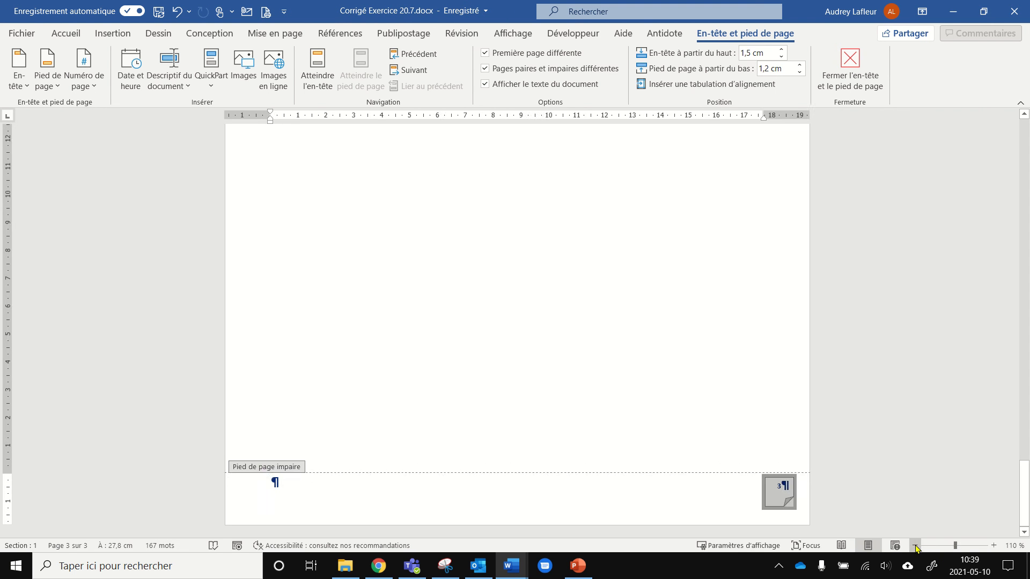
pyautogui.click(915, 546)
pyautogui.click(915, 546)
pyautogui.click(915, 546)
pyautogui.click(915, 545)
pyautogui.click(915, 546)
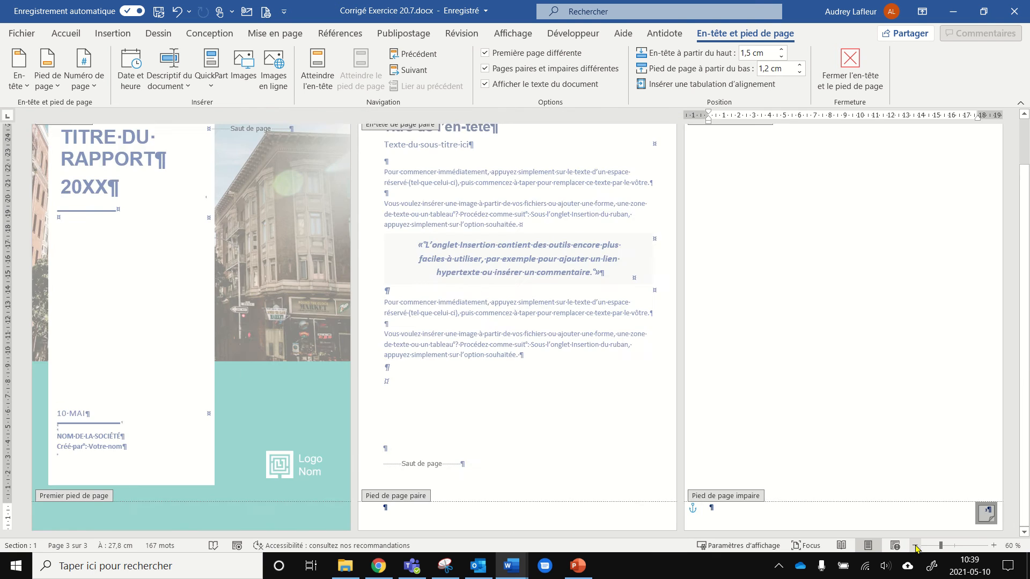
pyautogui.click(915, 545)
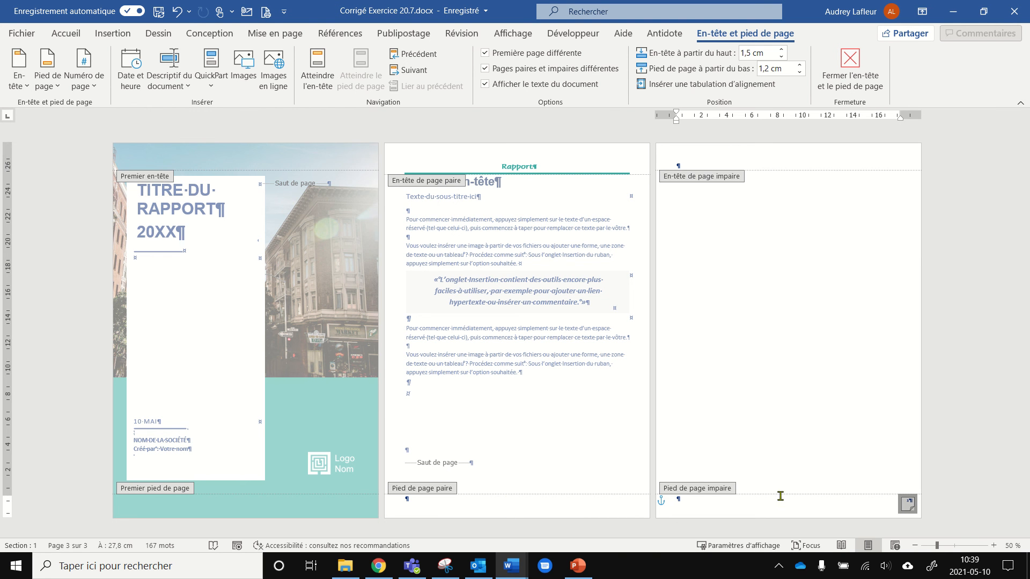
pyautogui.click(816, 499)
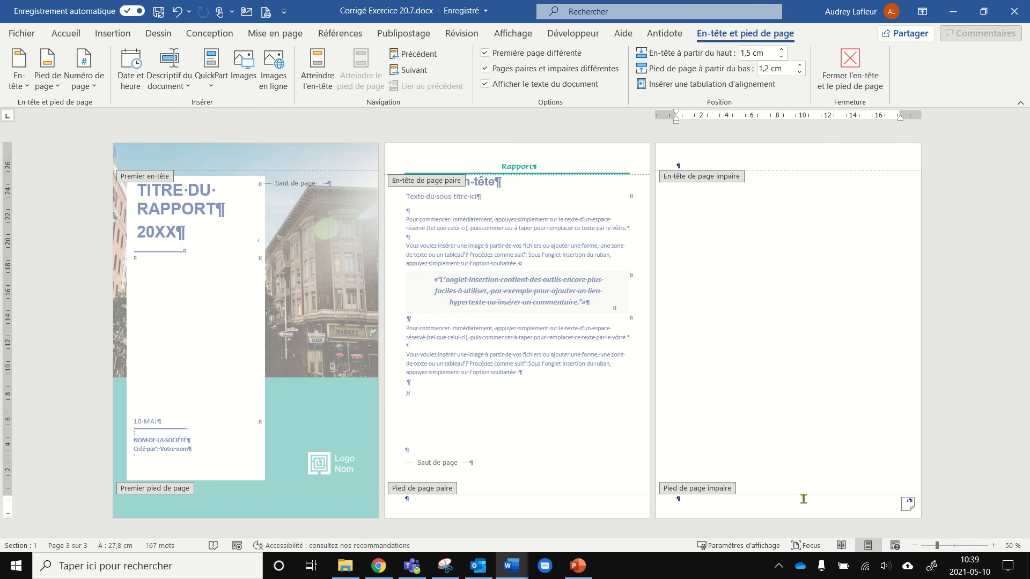